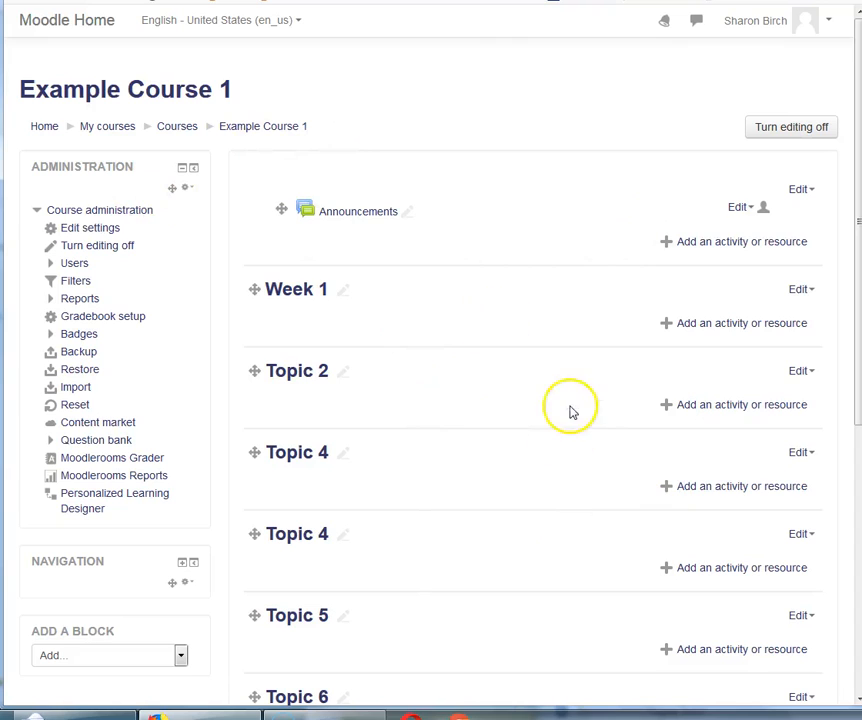
- Start an import into Example Course 1 and choose SOC_208_A_Spring_2018 as the source course
{"action": "left_click", "coordinate": [75, 389]}
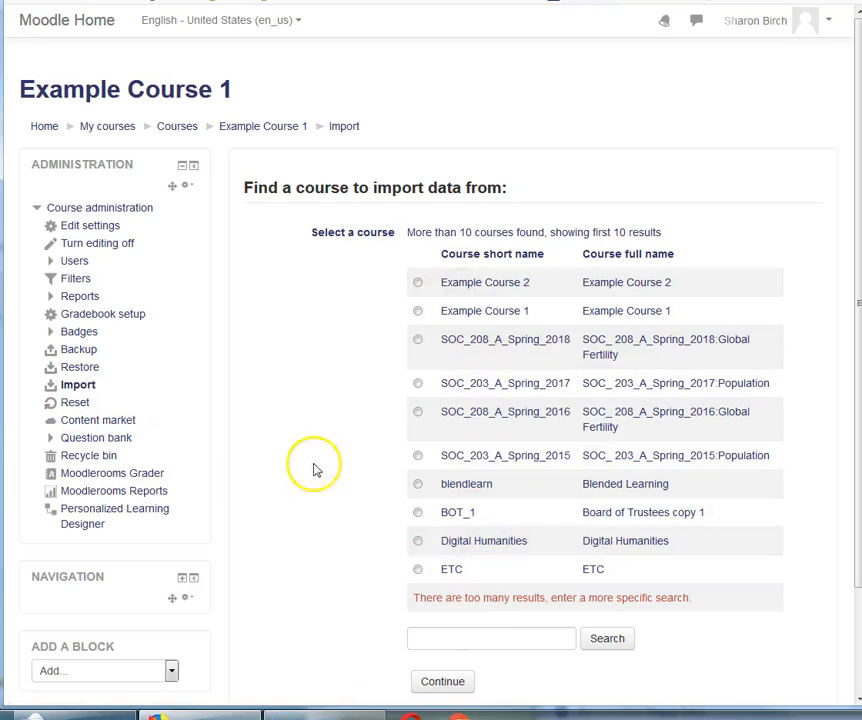
{"action": "scroll", "coordinate": [298, 424], "scroll_direction": "down", "scroll_amount": 2}
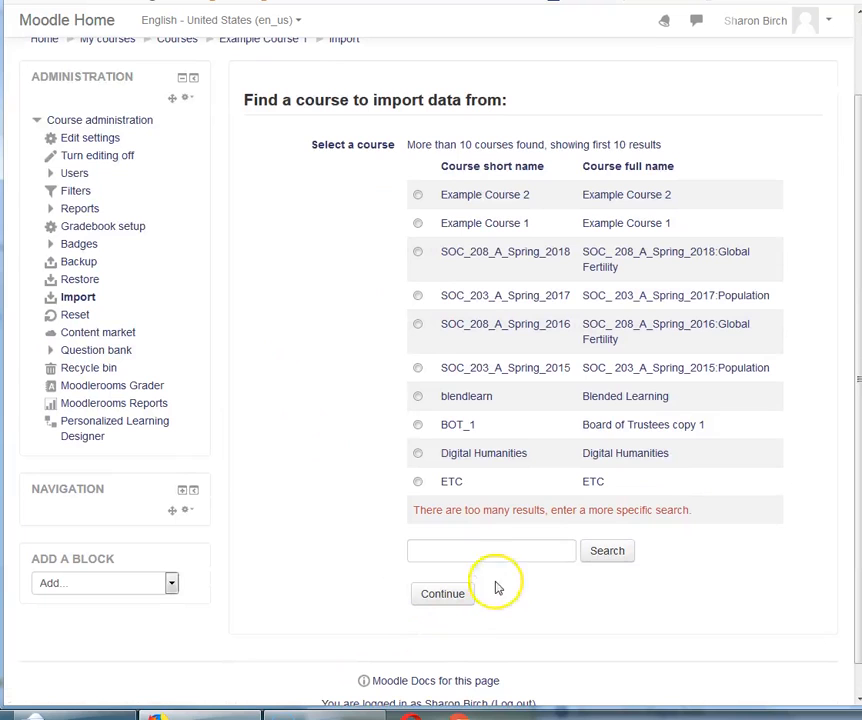
{"action": "left_click", "coordinate": [484, 553]}
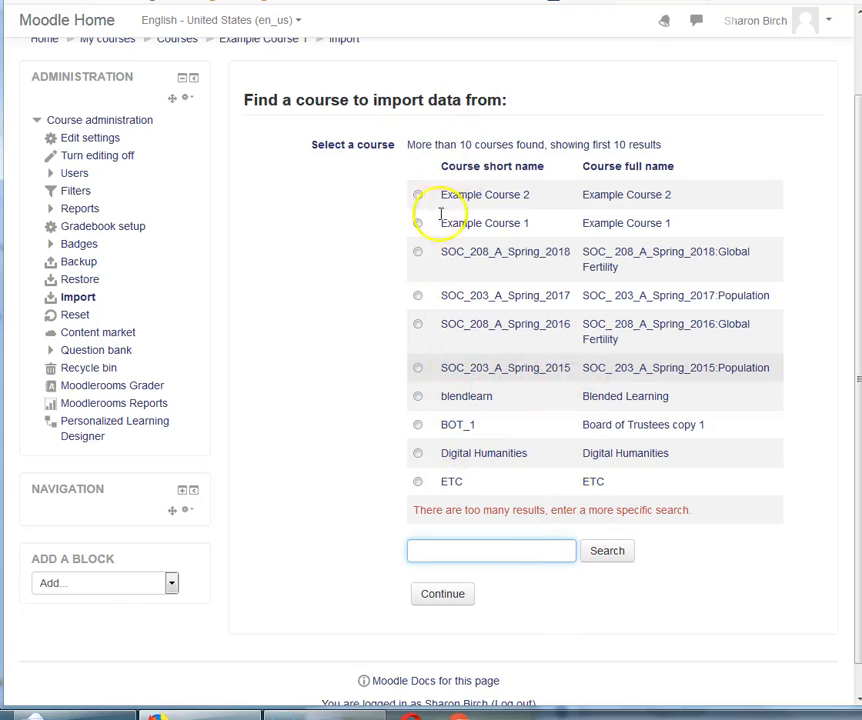
{"action": "scroll", "coordinate": [419, 264], "scroll_direction": "up", "scroll_amount": 1}
{"action": "left_click", "coordinate": [419, 343]}
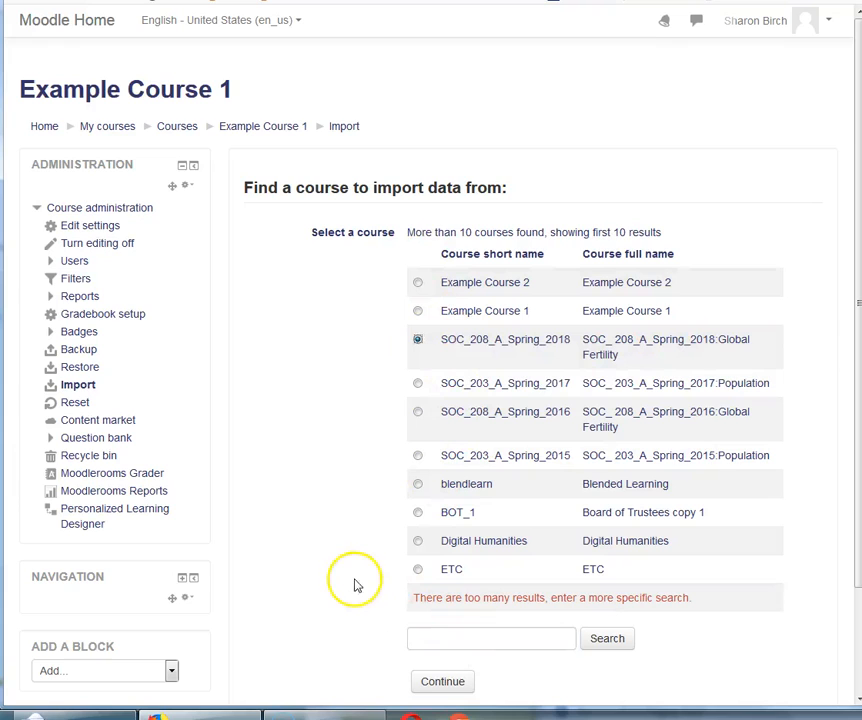
{"action": "scroll", "coordinate": [302, 589], "scroll_direction": "down", "scroll_amount": 2}
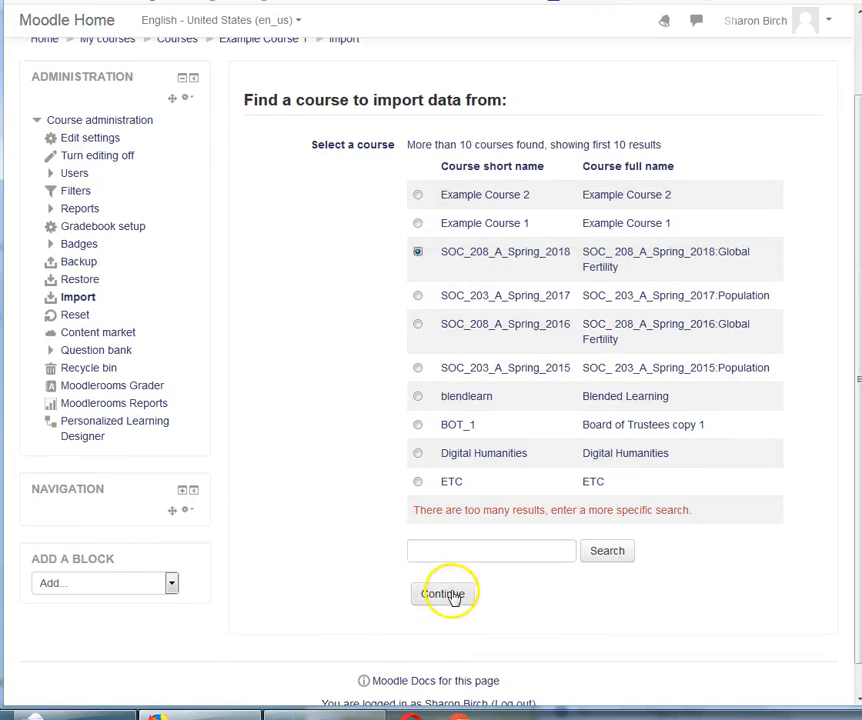
{"action": "left_click", "coordinate": [451, 595]}
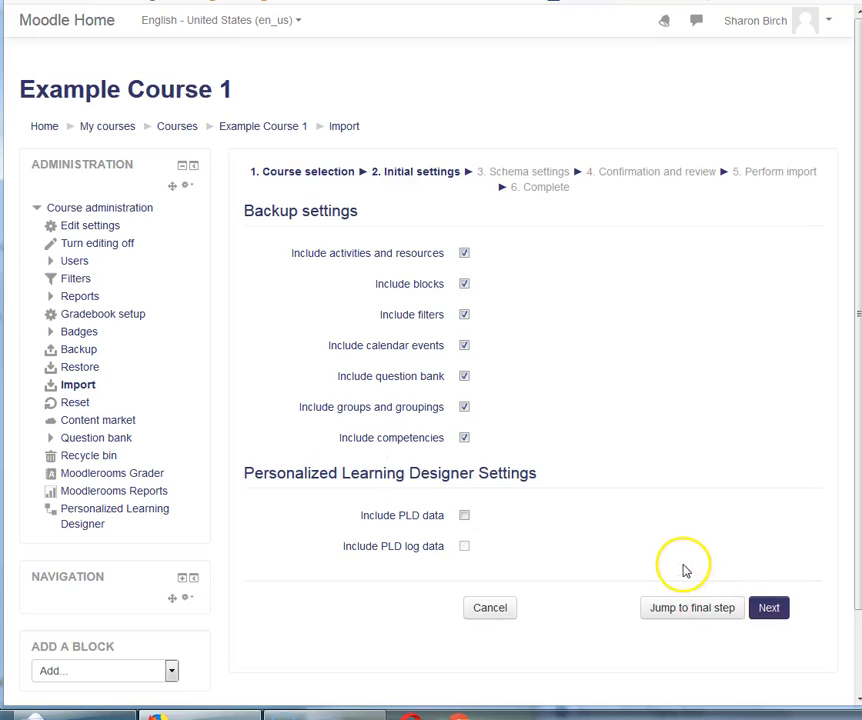
- Accept the default backup settings and deselect all items in the schema settings
{"action": "left_click", "coordinate": [770, 611]}
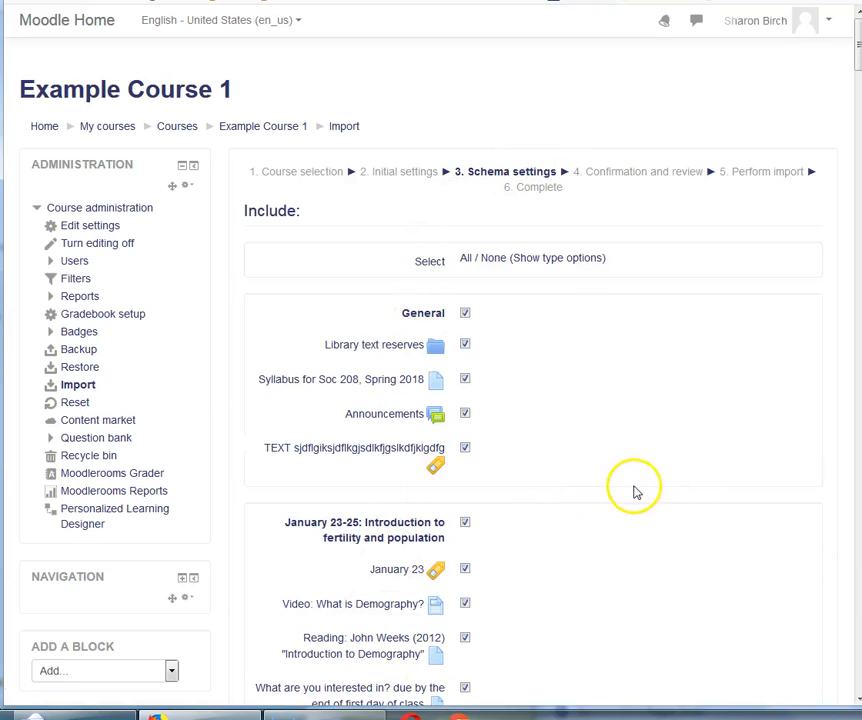
{"action": "scroll", "coordinate": [635, 489], "scroll_direction": "down", "scroll_amount": 6}
{"action": "scroll", "coordinate": [621, 482], "scroll_direction": "up", "scroll_amount": 6}
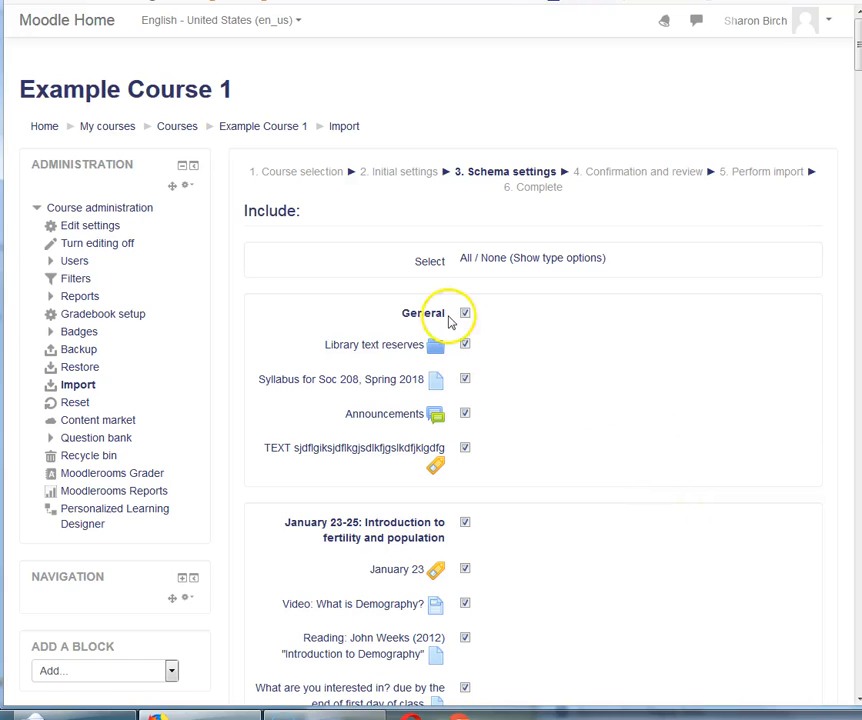
{"action": "left_click", "coordinate": [495, 259]}
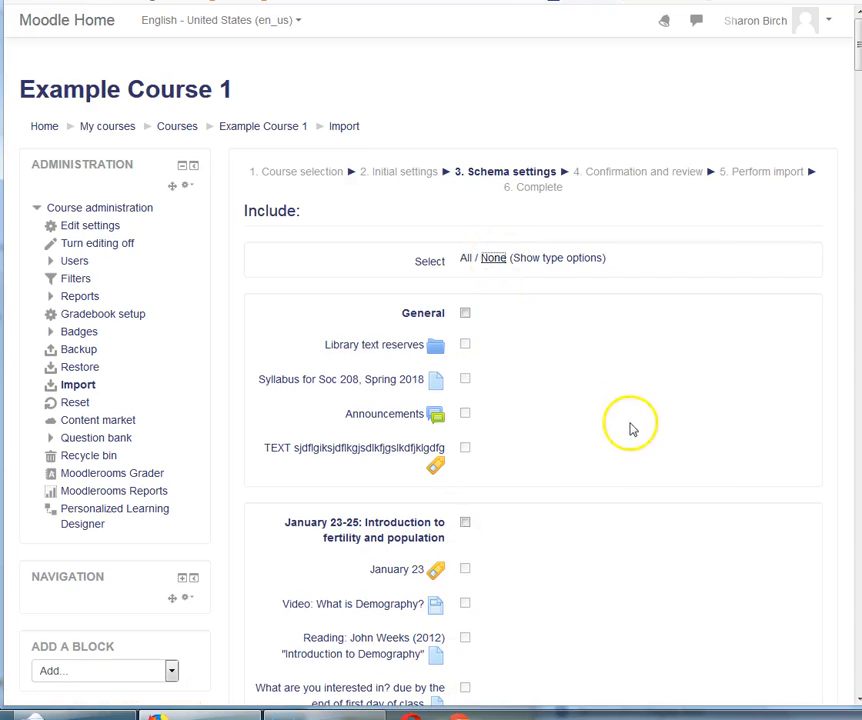
- Include the section "January 23-25: Introduction to fertility and population" in the import
{"action": "scroll", "coordinate": [633, 427], "scroll_direction": "down", "scroll_amount": 3}
{"action": "left_click", "coordinate": [466, 260]}
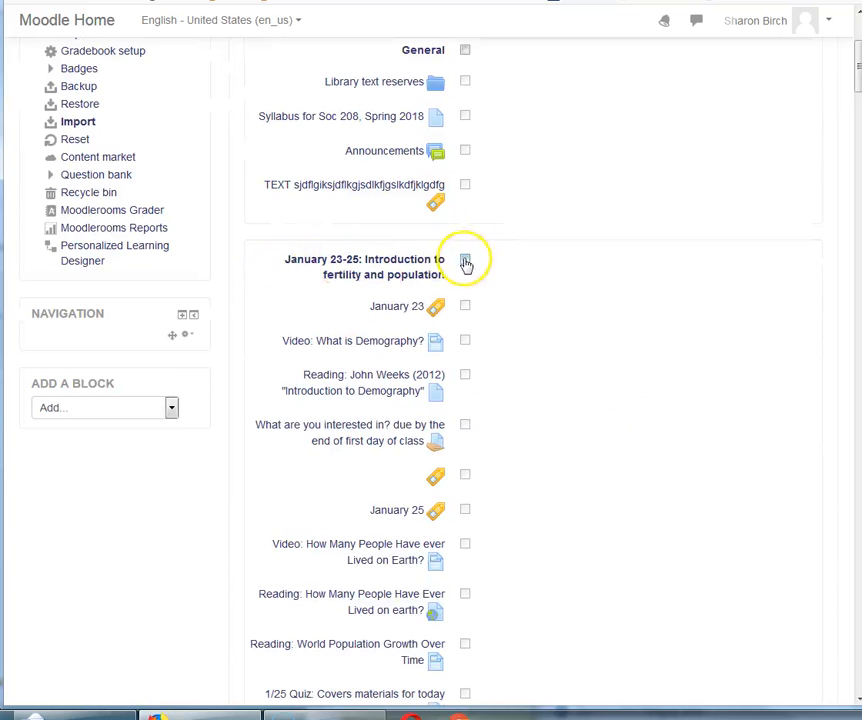
{"action": "left_click", "coordinate": [466, 261]}
{"action": "left_click", "coordinate": [465, 261]}
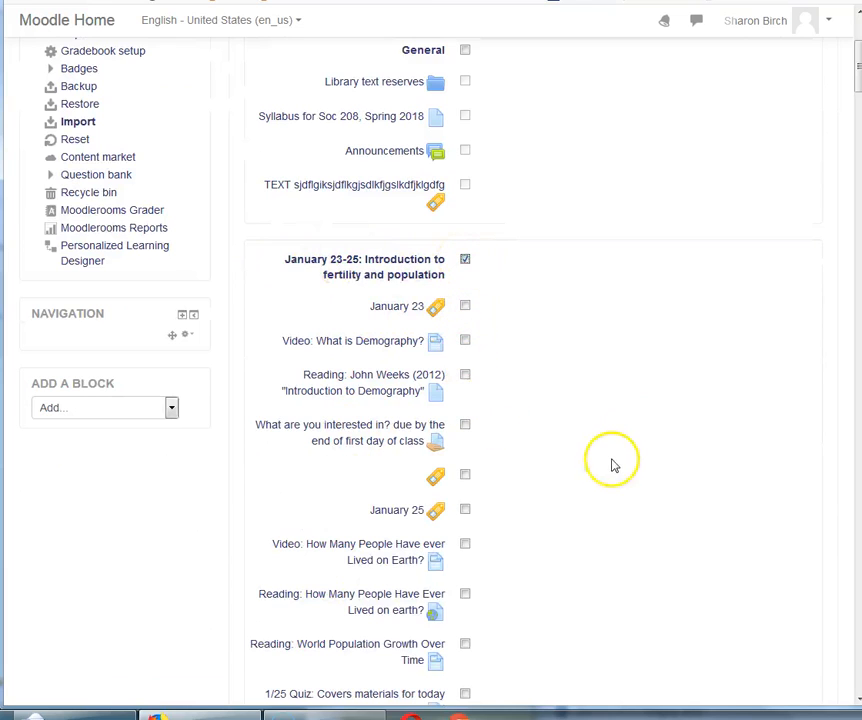
- Include the readings "How Many People Have Ever Lived on earth?" and "World Population Growth Over Time" plus the 1/25 Quiz
{"action": "scroll", "coordinate": [612, 464], "scroll_direction": "down", "scroll_amount": 3}
{"action": "left_click", "coordinate": [465, 282]}
{"action": "left_click", "coordinate": [466, 282]}
{"action": "left_click", "coordinate": [465, 332]}
{"action": "left_click", "coordinate": [465, 383]}
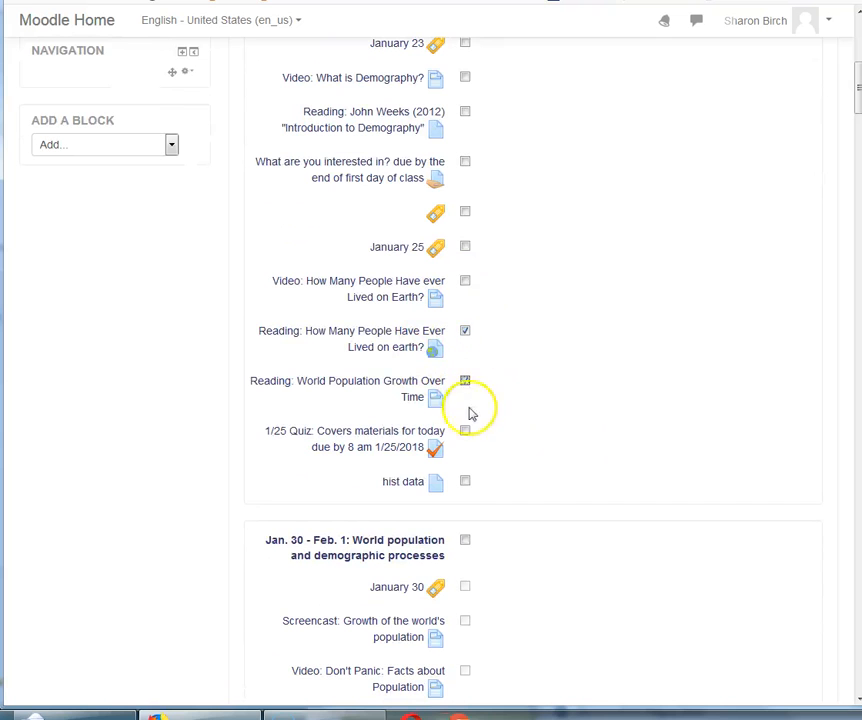
{"action": "left_click", "coordinate": [466, 432]}
- Check through the remaining schema items and proceed to the import's confirmation and review stage
{"action": "scroll", "coordinate": [600, 470], "scroll_direction": "down", "scroll_amount": 5}
{"action": "scroll", "coordinate": [590, 459], "scroll_direction": "up", "scroll_amount": 8}
{"action": "scroll", "coordinate": [588, 459], "scroll_direction": "up", "scroll_amount": 2}
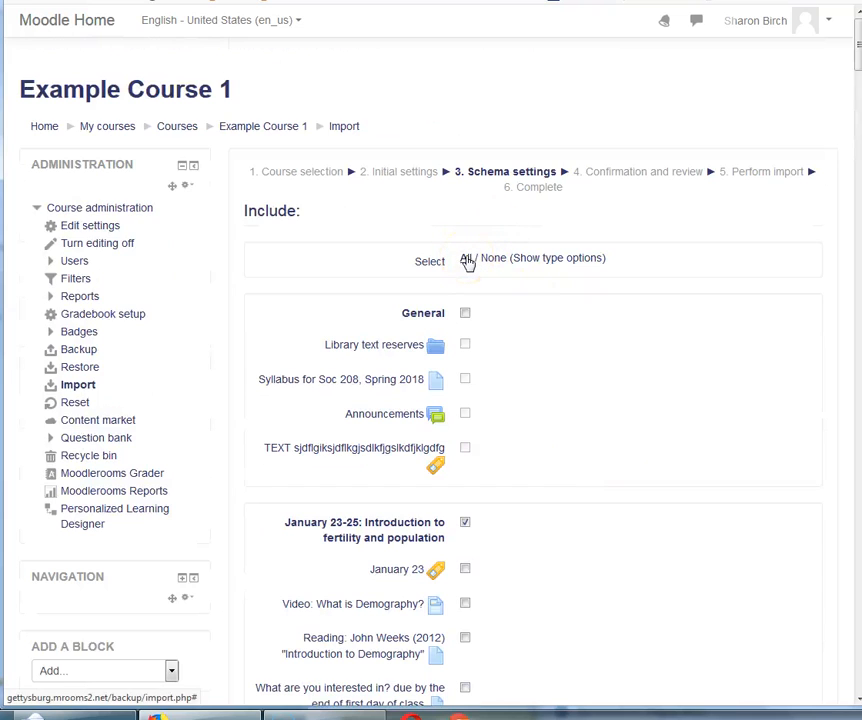
{"action": "scroll", "coordinate": [640, 470], "scroll_direction": "down", "scroll_amount": 5}
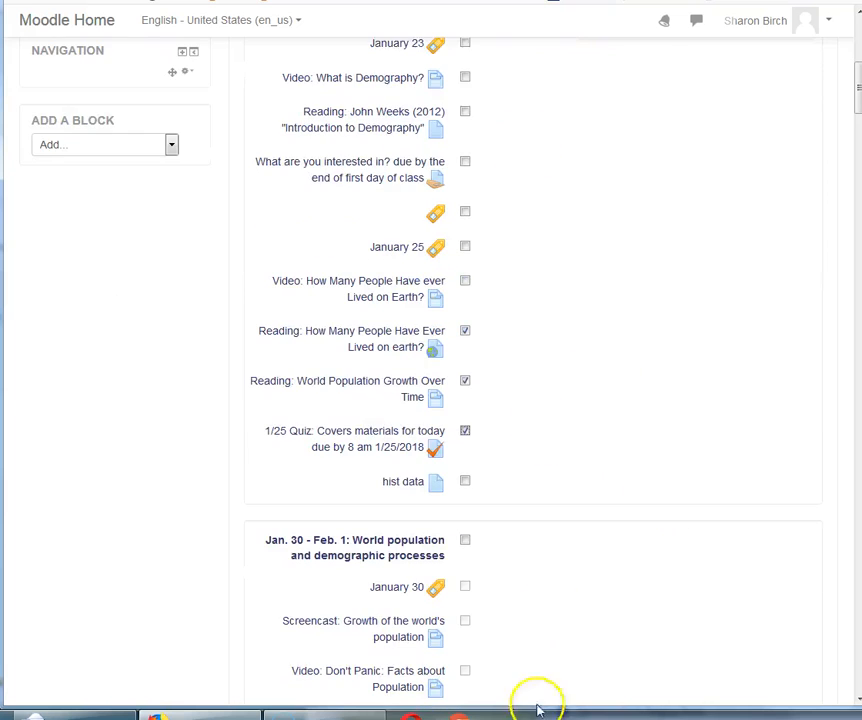
{"action": "scroll", "coordinate": [585, 352], "scroll_direction": "down", "scroll_amount": 10}
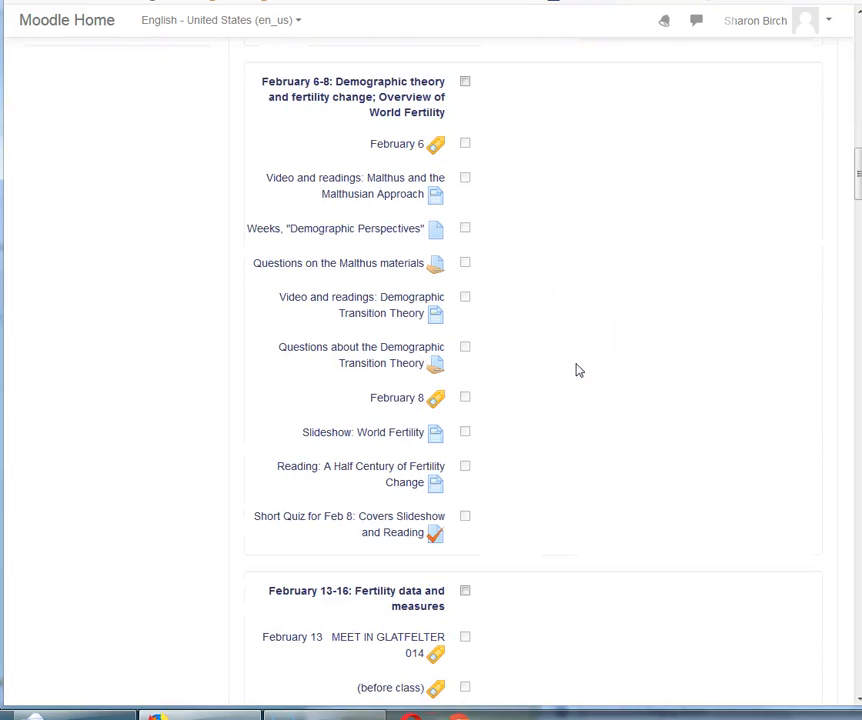
{"action": "scroll", "coordinate": [577, 385], "scroll_direction": "down", "scroll_amount": 20}
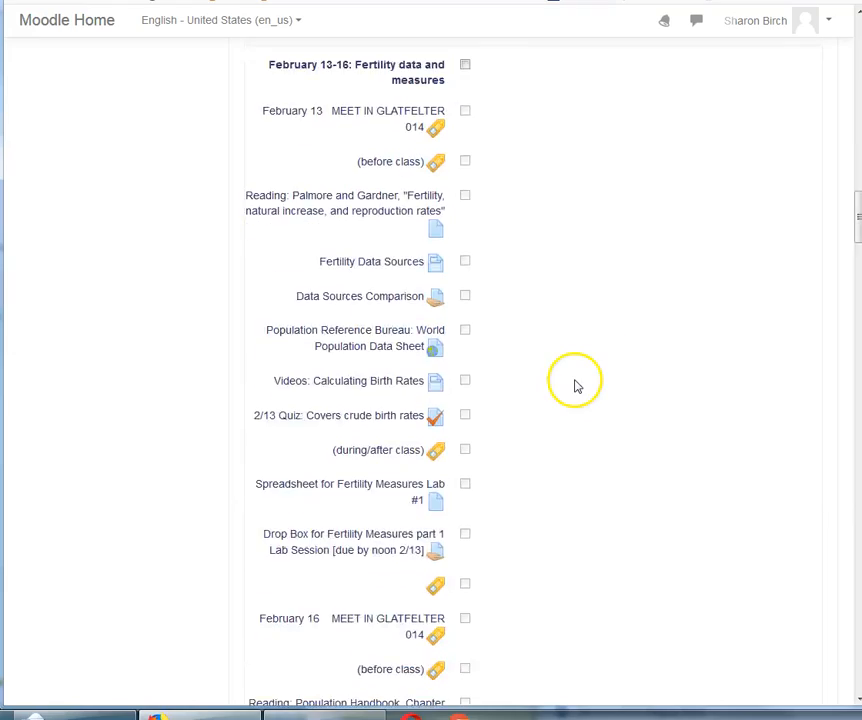
{"action": "scroll", "coordinate": [640, 358], "scroll_direction": "down", "scroll_amount": 20}
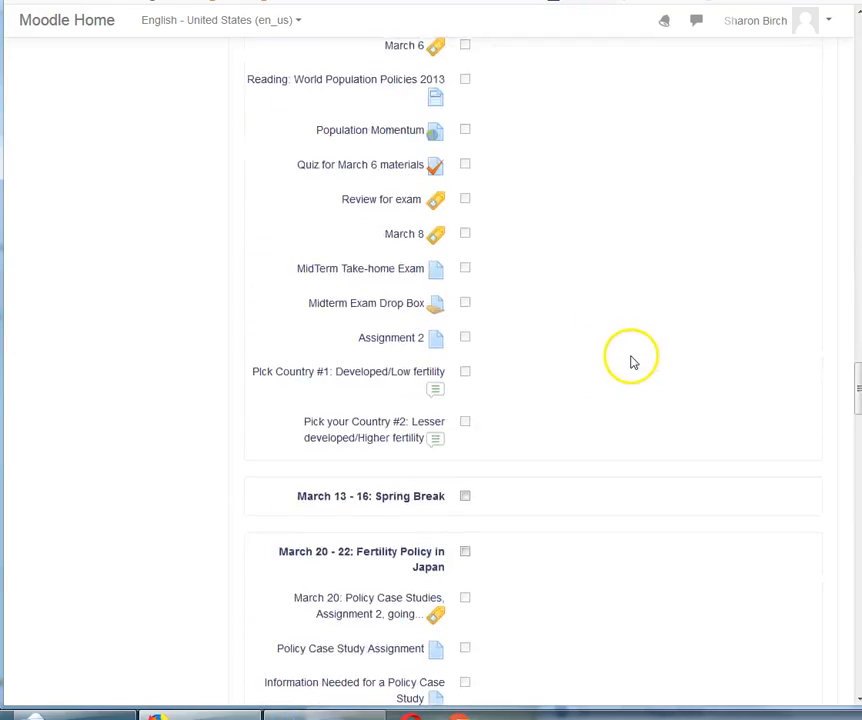
{"action": "scroll", "coordinate": [632, 363], "scroll_direction": "down", "scroll_amount": 12}
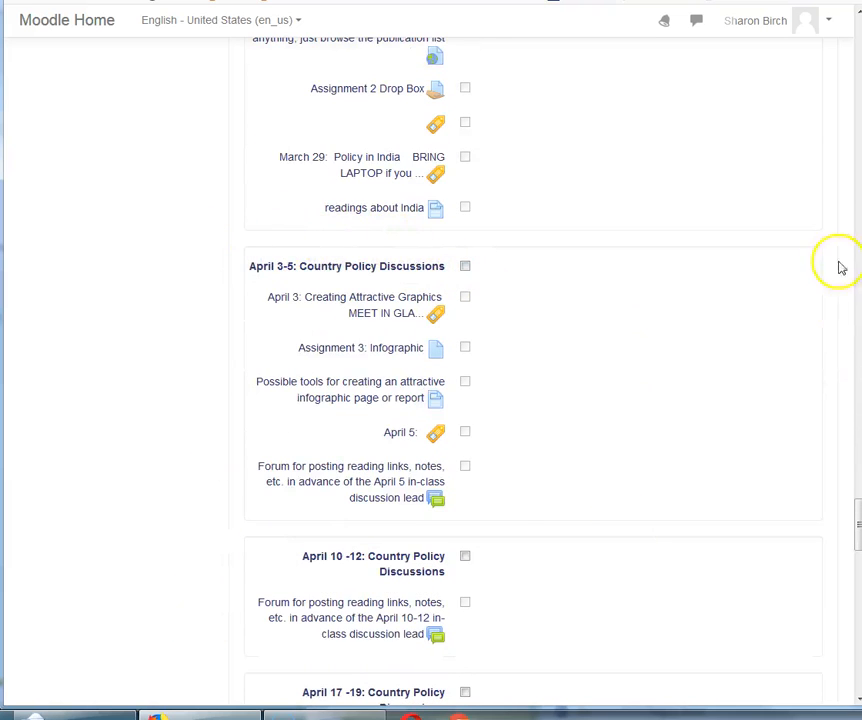
{"action": "scroll", "coordinate": [687, 485], "scroll_direction": "down", "scroll_amount": 20}
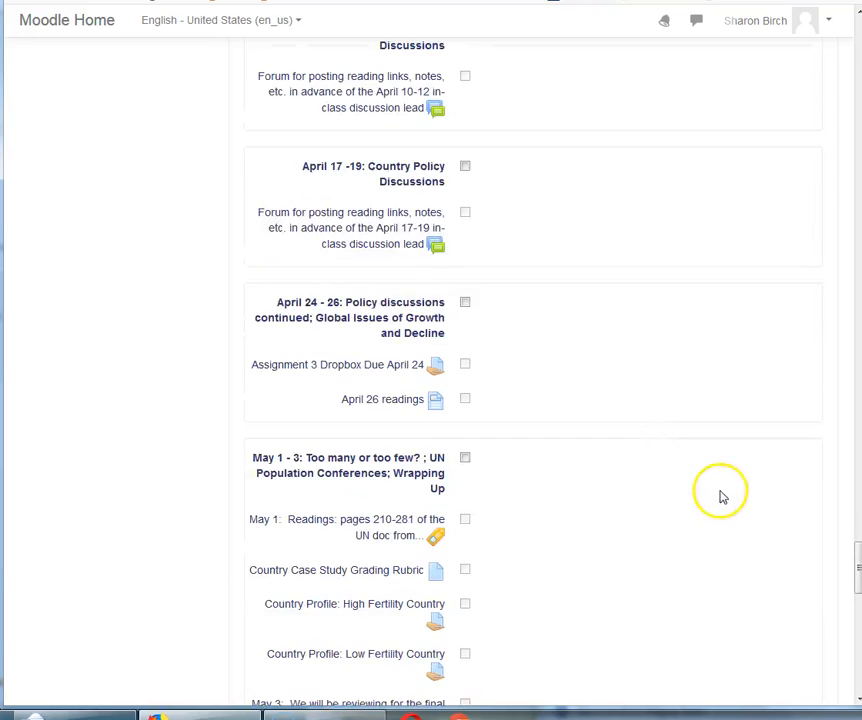
{"action": "scroll", "coordinate": [718, 511], "scroll_direction": "down", "scroll_amount": 1}
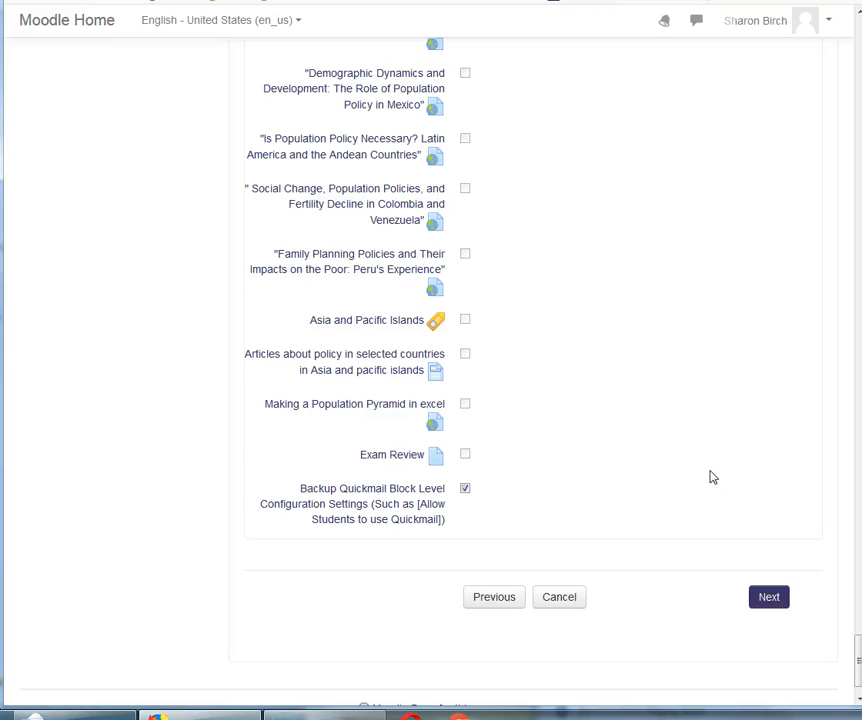
{"action": "left_click", "coordinate": [770, 599]}
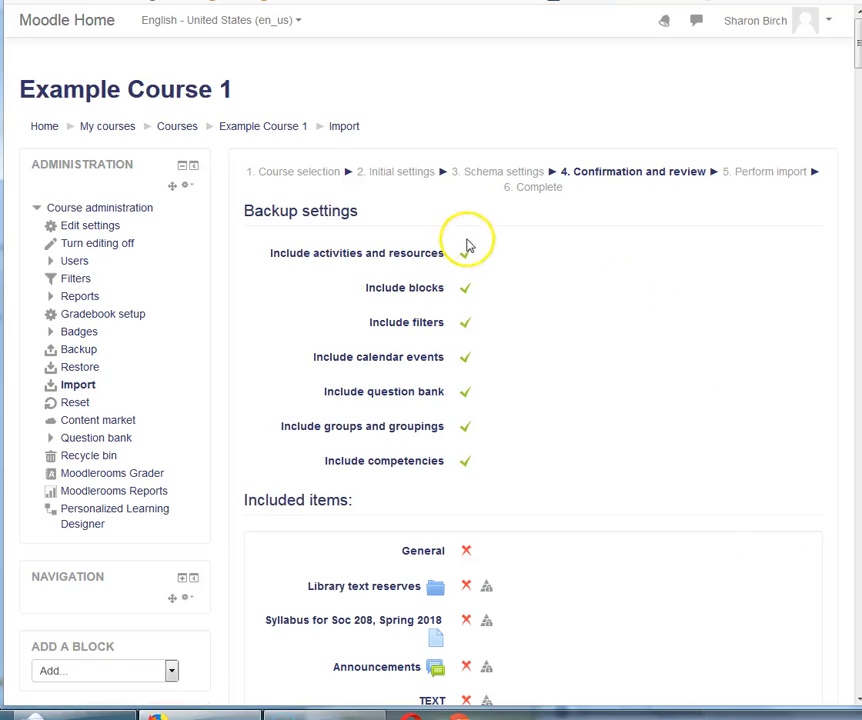
- Review the included items, then perform the import and return to the Example Course 1 page
{"action": "scroll", "coordinate": [606, 323], "scroll_direction": "down", "scroll_amount": 4}
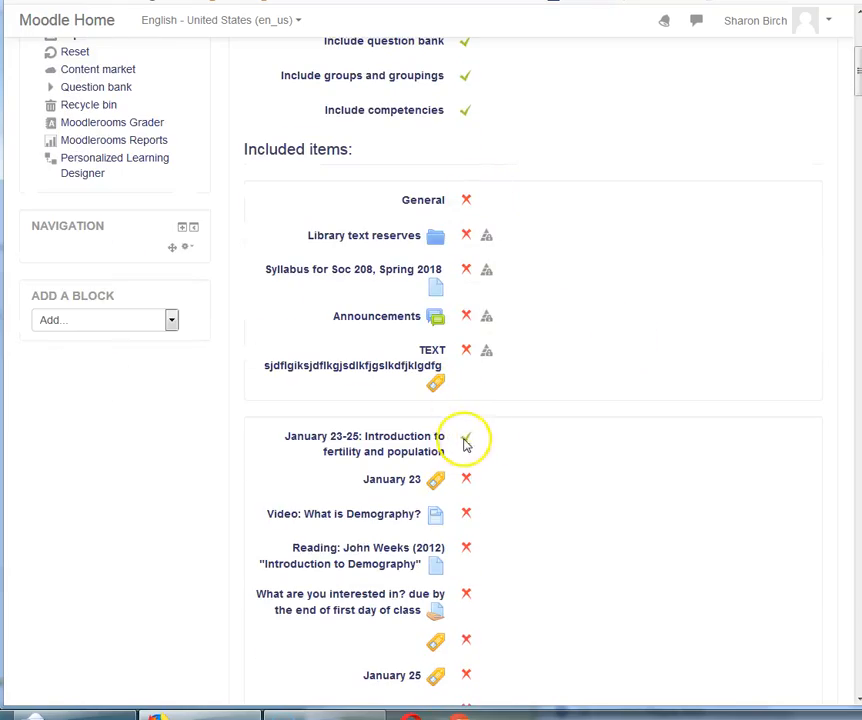
{"action": "scroll", "coordinate": [548, 467], "scroll_direction": "down", "scroll_amount": 5}
{"action": "scroll", "coordinate": [615, 470], "scroll_direction": "down", "scroll_amount": 15}
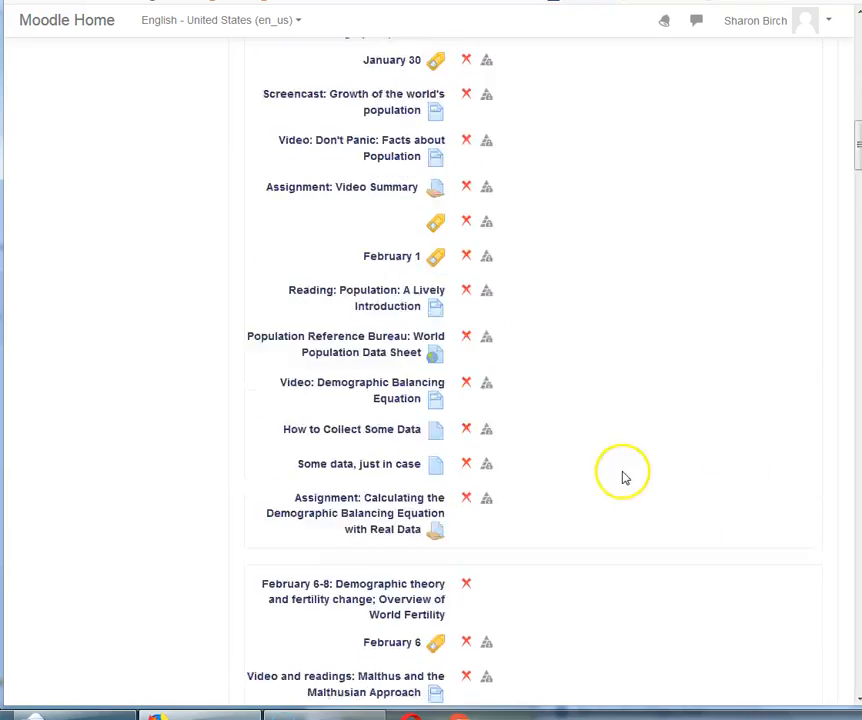
{"action": "scroll", "coordinate": [600, 435], "scroll_direction": "down", "scroll_amount": 20}
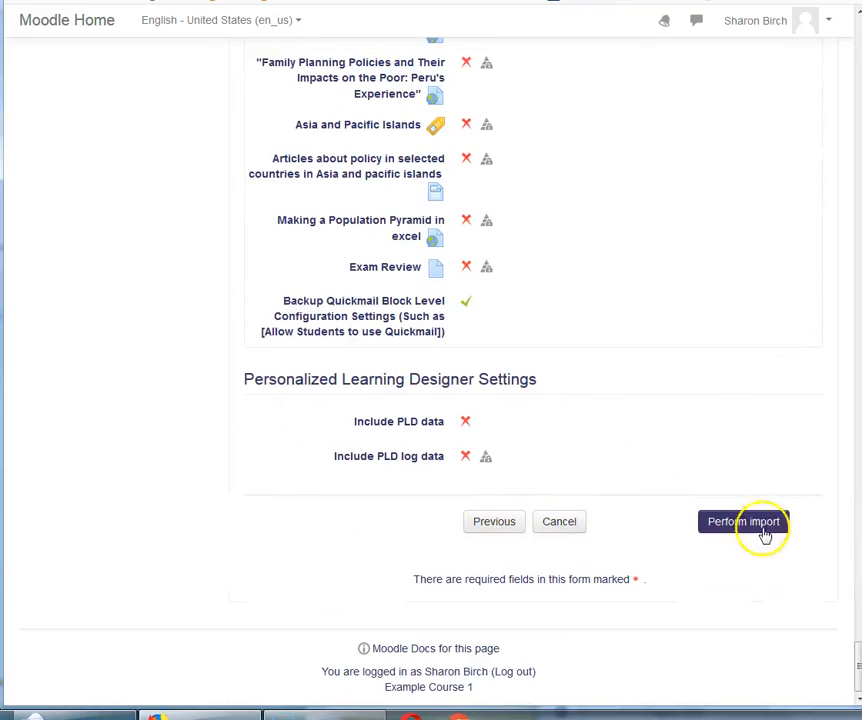
{"action": "left_click", "coordinate": [748, 528]}
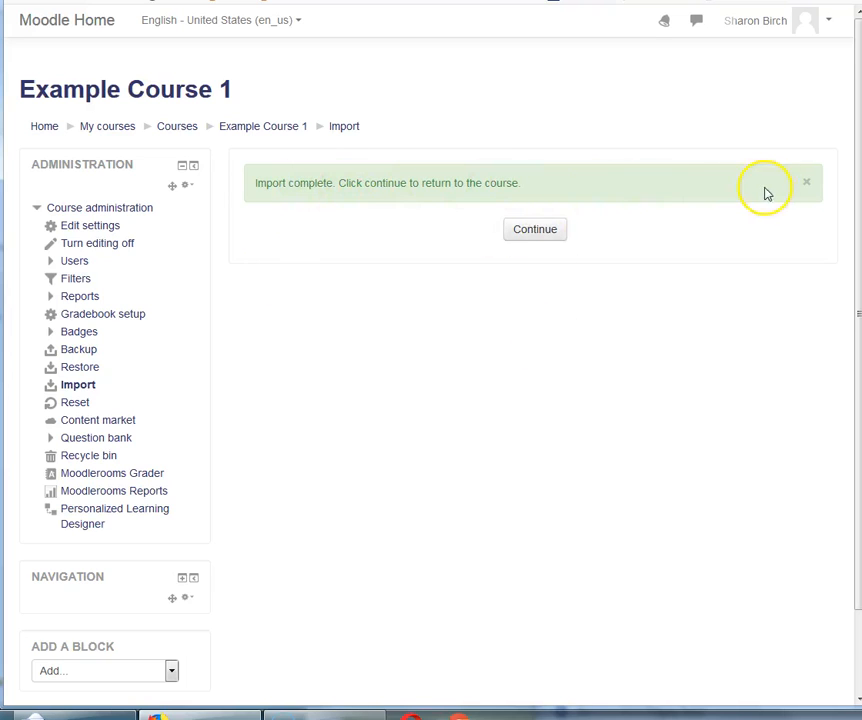
{"action": "left_click", "coordinate": [537, 234]}
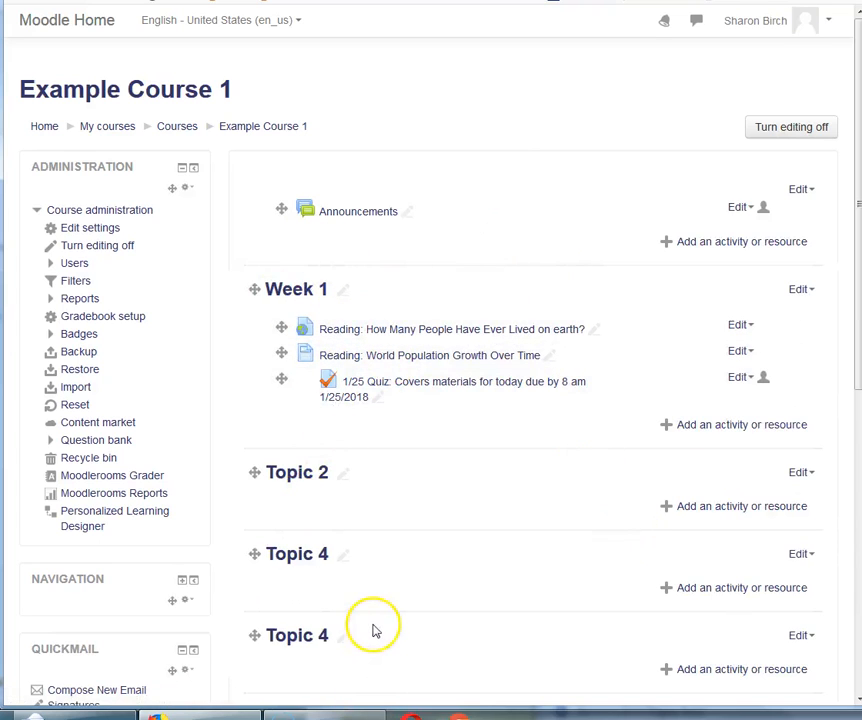
{"action": "scroll", "coordinate": [433, 562], "scroll_direction": "down", "scroll_amount": 1}
{"action": "scroll", "coordinate": [424, 551], "scroll_direction": "up", "scroll_amount": 1}
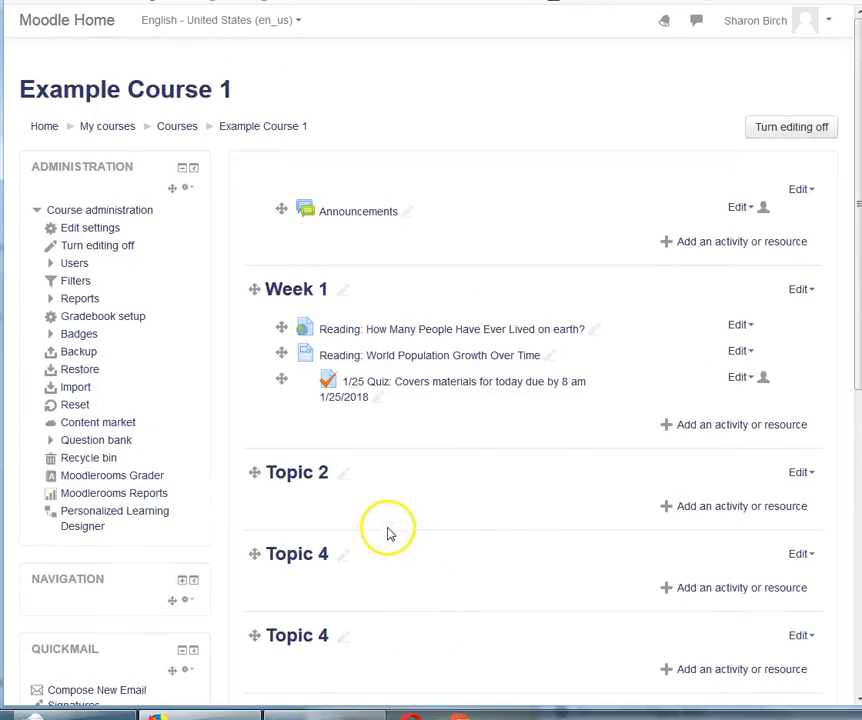